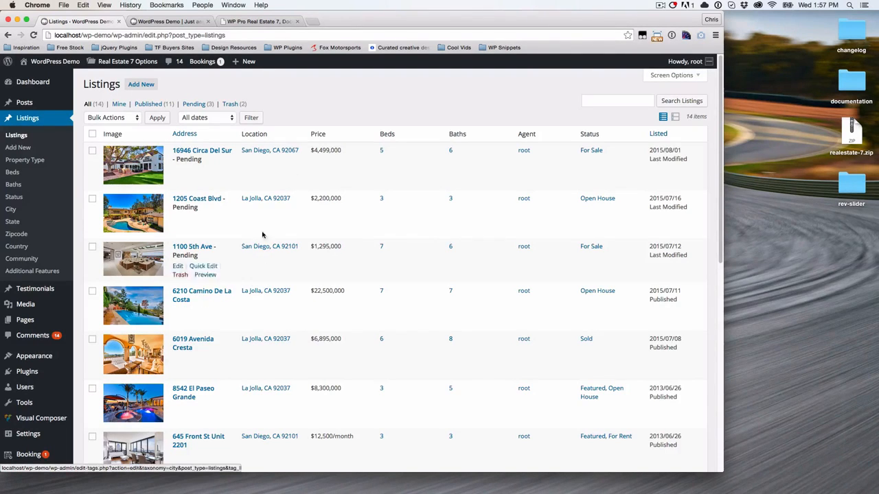
pyautogui.click(209, 291)
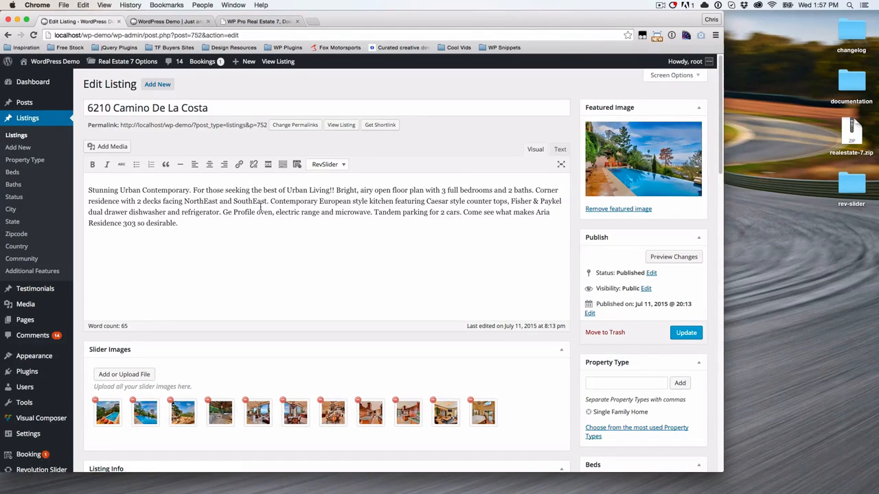
# - Scroll down to review the Slider Images and Listing Info, then return to the top
pyautogui.scroll(-3, 261, 207)
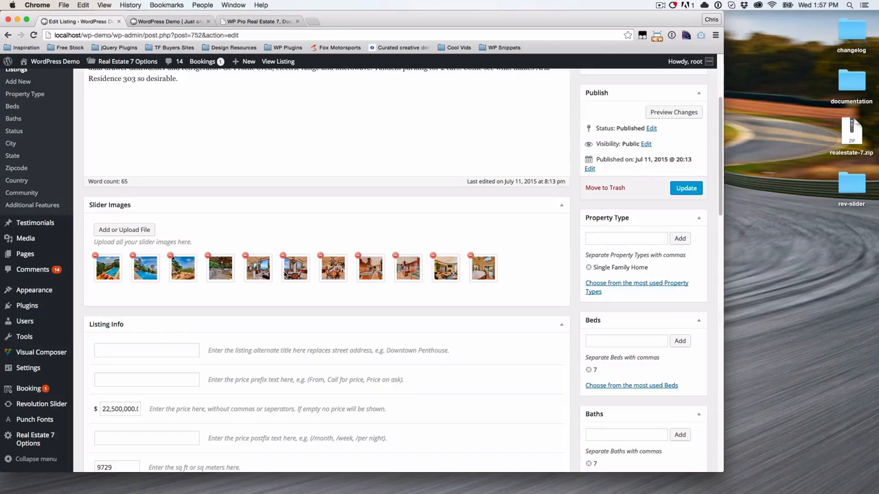
pyautogui.scroll(2, 346, 323)
pyautogui.scroll(5, 345, 334)
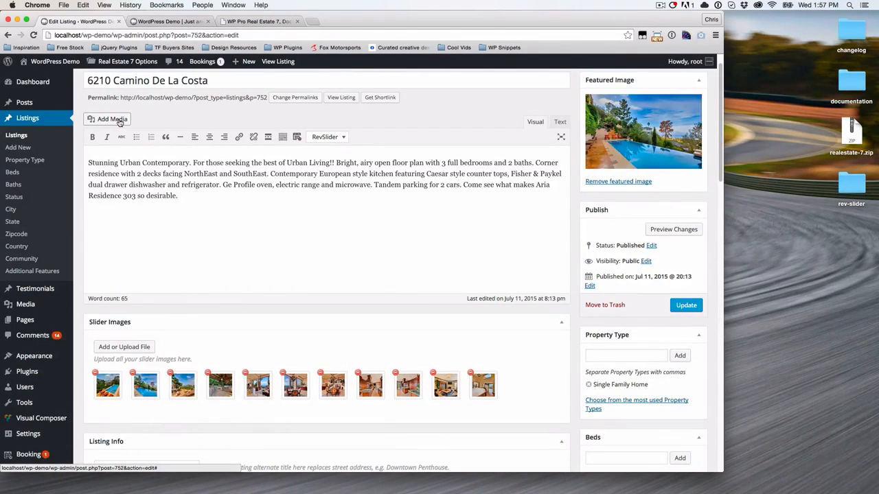
# - In Add Media, filter to 'Uploaded to this post' and drag the living-room photo after the pool photo
pyautogui.click(112, 119)
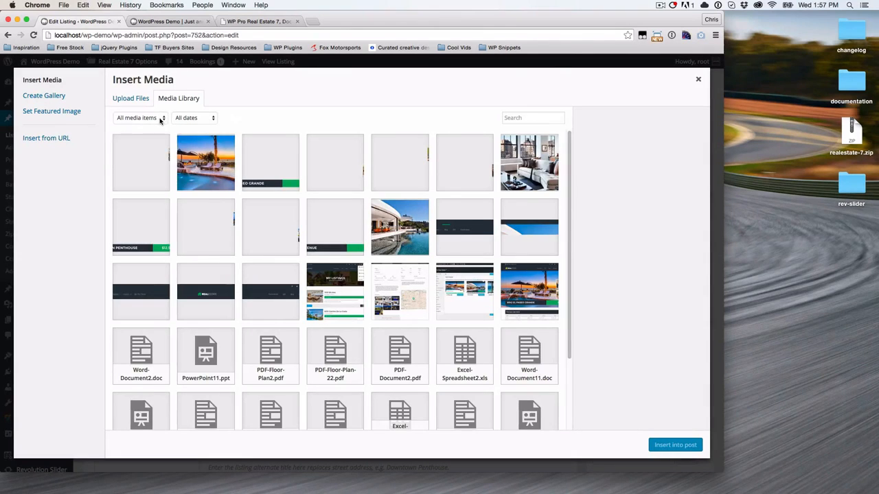
pyautogui.click(160, 120)
pyautogui.click(150, 128)
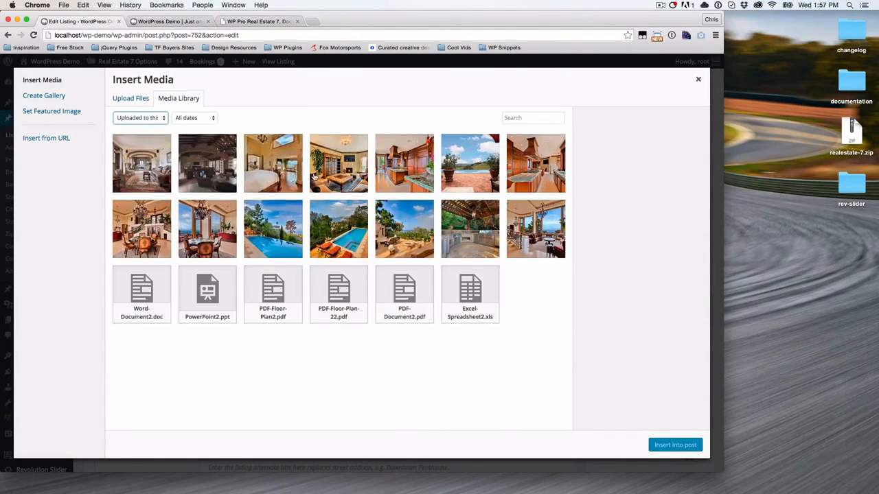
pyautogui.moveTo(313, 177); pyautogui.dragTo(329, 230)
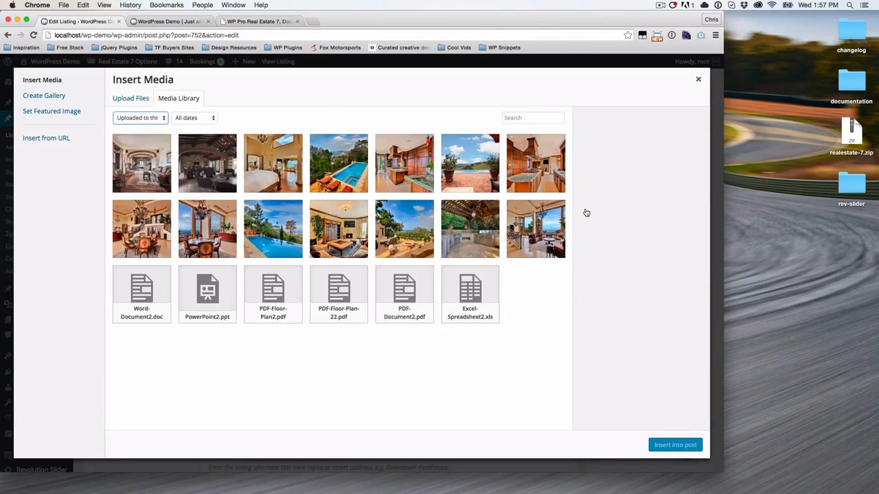
pyautogui.click(698, 80)
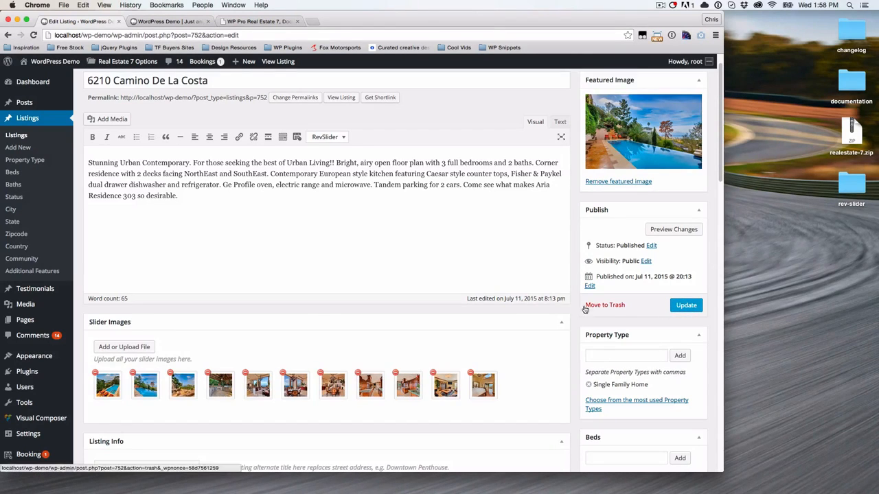
# - Scroll down past Listing Info until the Rental Info box is visible
pyautogui.scroll(-5, 581, 309)
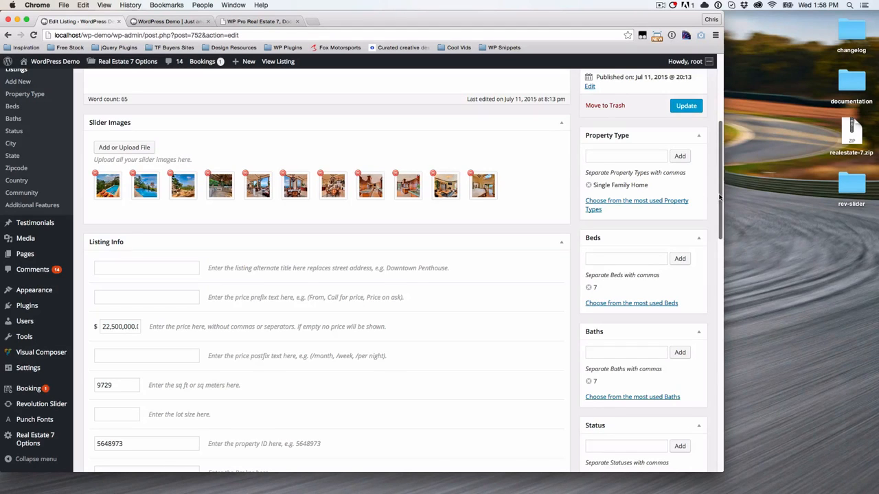
pyautogui.scroll(-2, 720, 195)
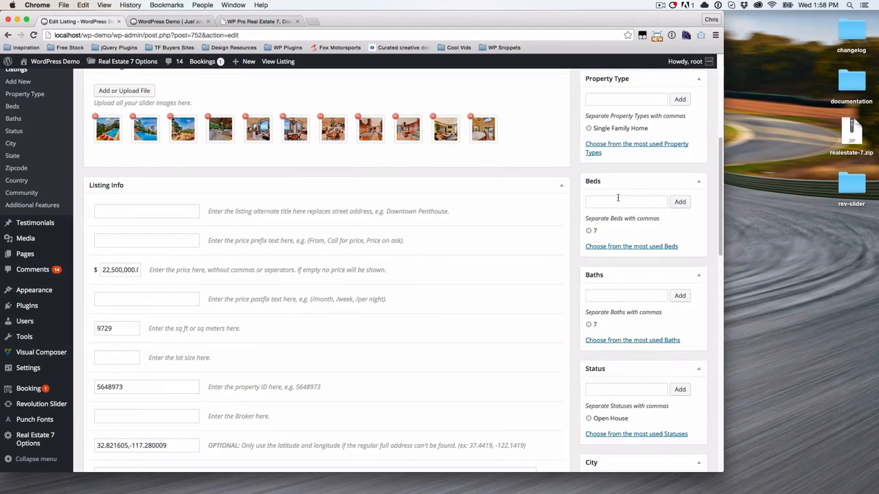
pyautogui.scroll(-5, 625, 240)
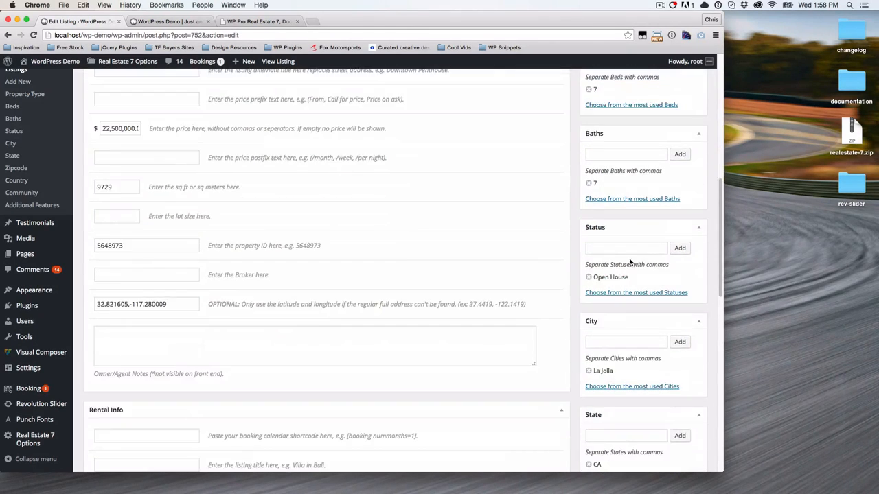
pyautogui.scroll(-1, 629, 261)
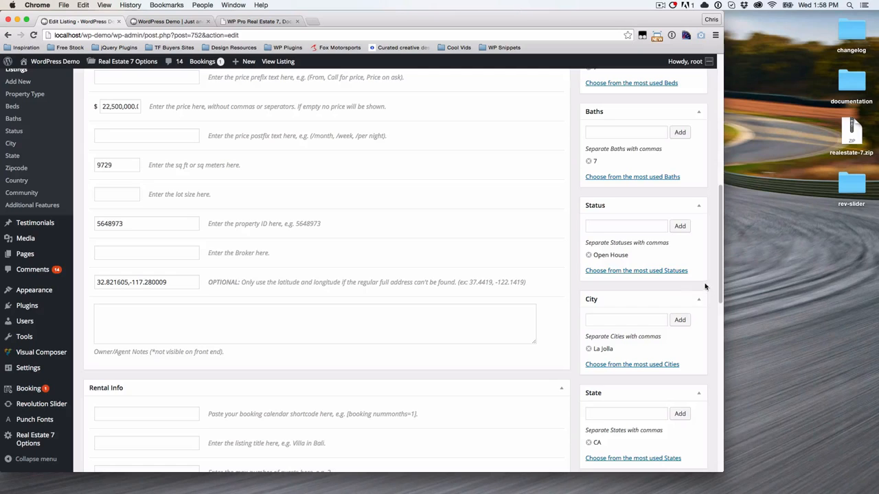
pyautogui.scroll(-5, 709, 273)
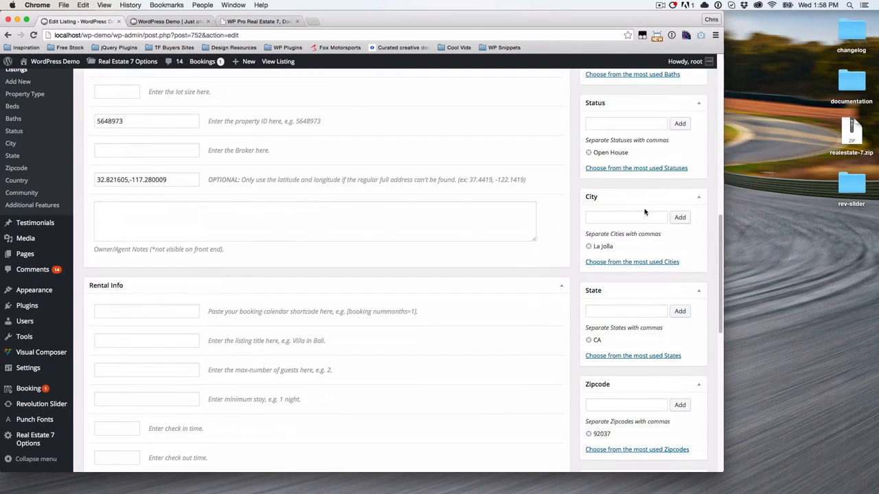
pyautogui.scroll(-5, 659, 314)
pyautogui.scroll(-2, 659, 314)
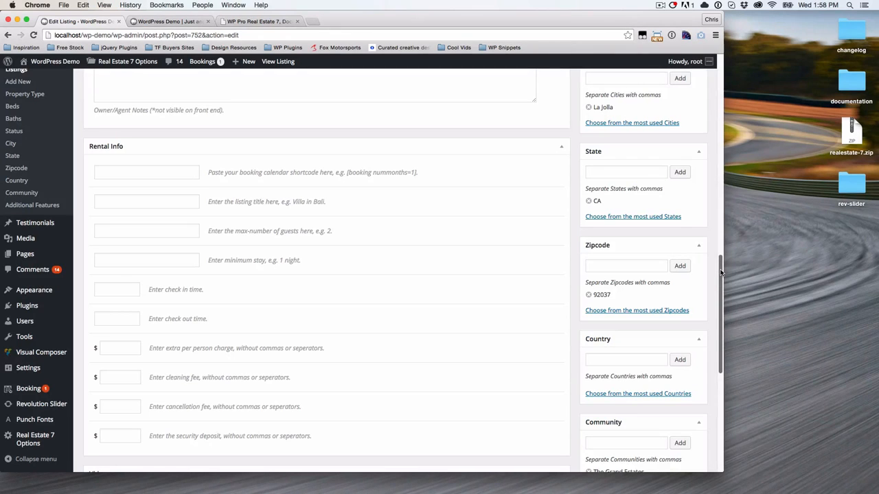
pyautogui.scroll(-5, 690, 300)
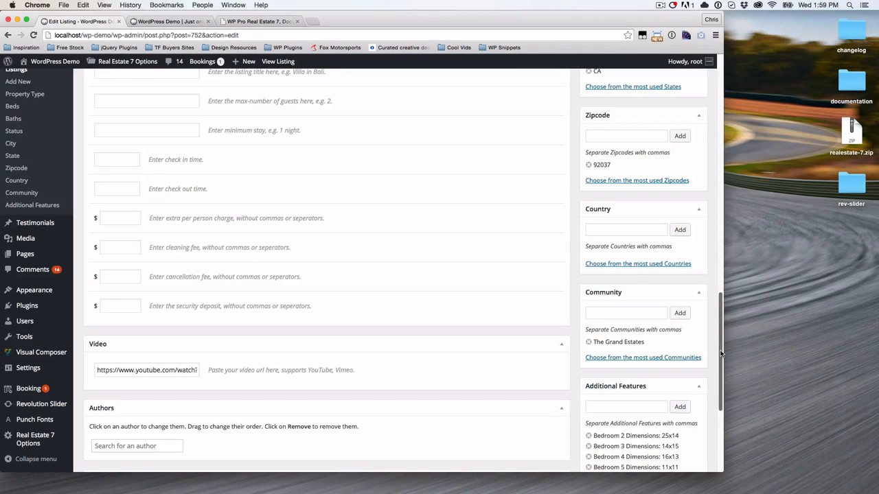
pyautogui.scroll(-5, 703, 350)
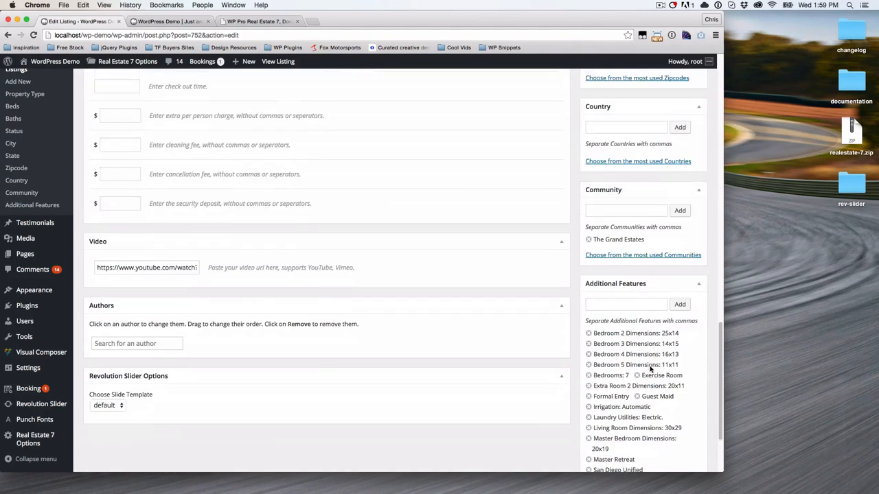
pyautogui.scroll(-2, 652, 405)
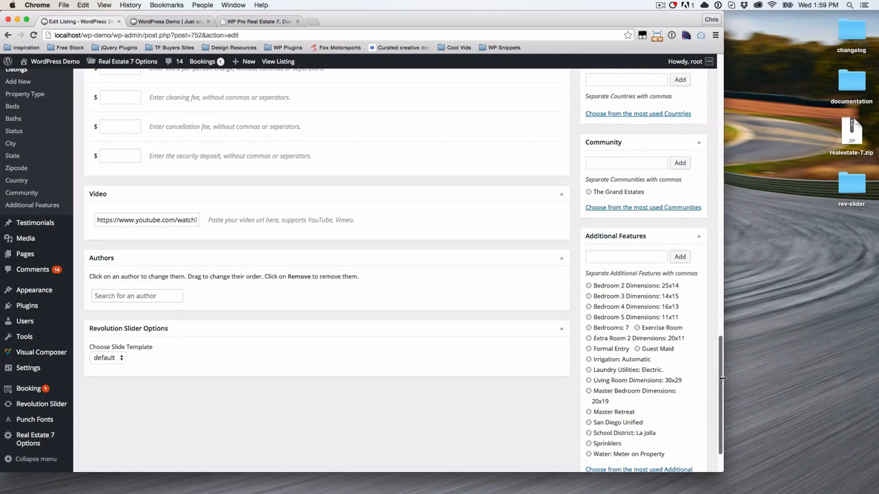
pyautogui.moveTo(723, 381); pyautogui.dragTo(720, 201)
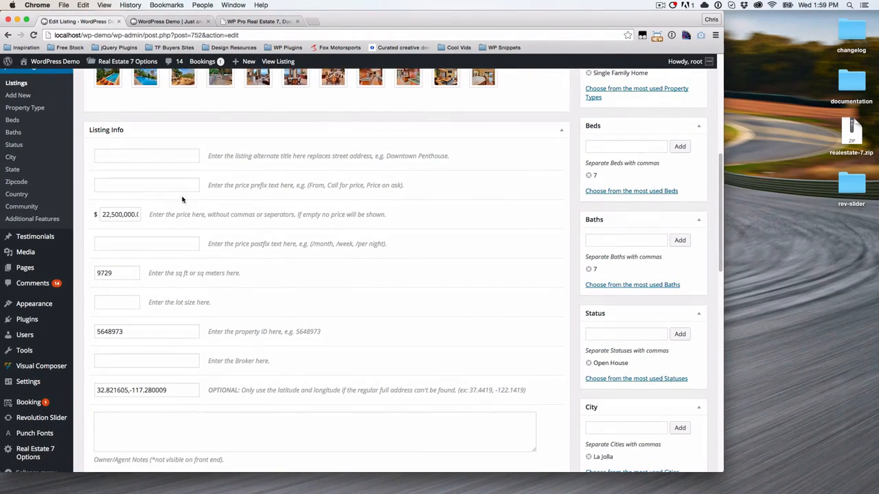
pyautogui.click(160, 158)
pyautogui.click(194, 187)
pyautogui.scroll(-1, 173, 313)
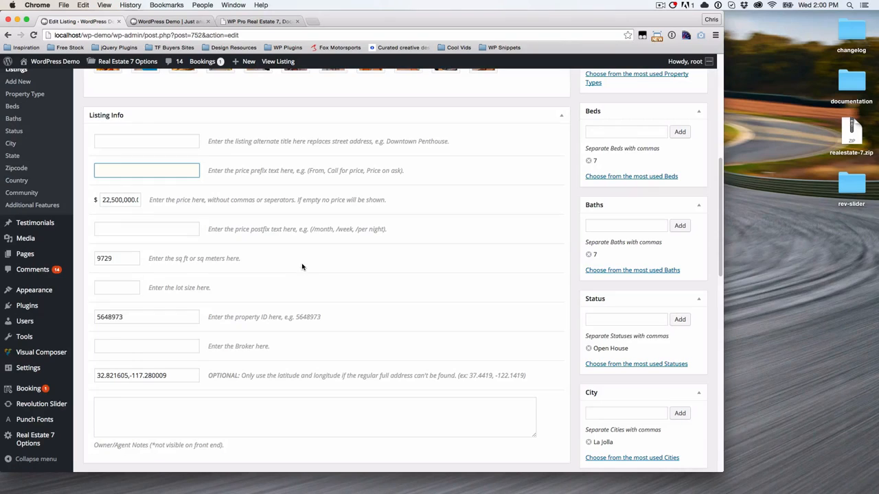
pyautogui.click(96, 200)
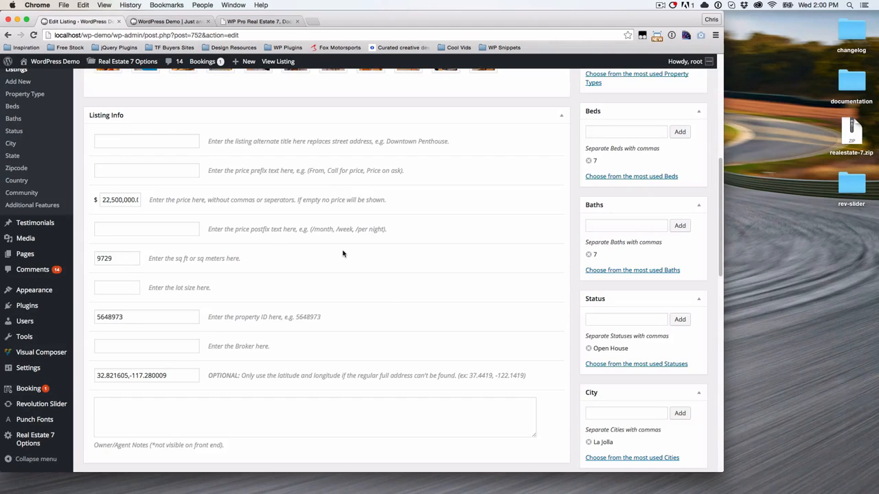
pyautogui.scroll(-1, 334, 260)
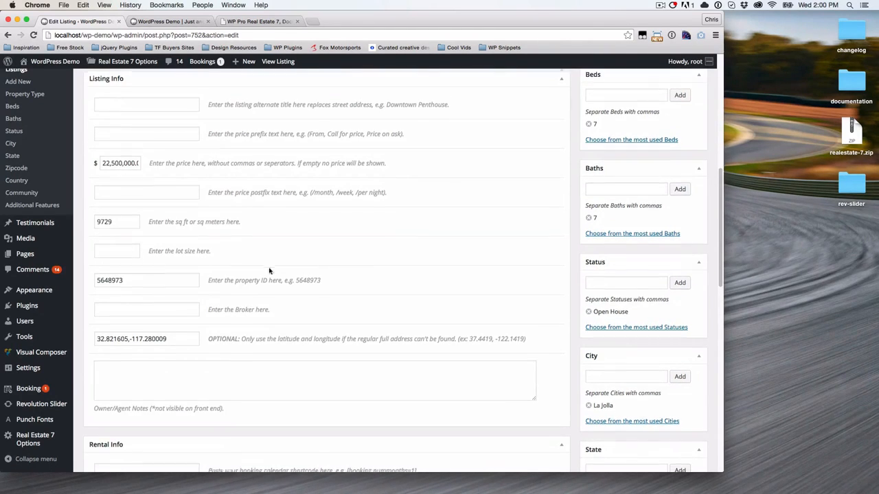
pyautogui.scroll(-1, 278, 269)
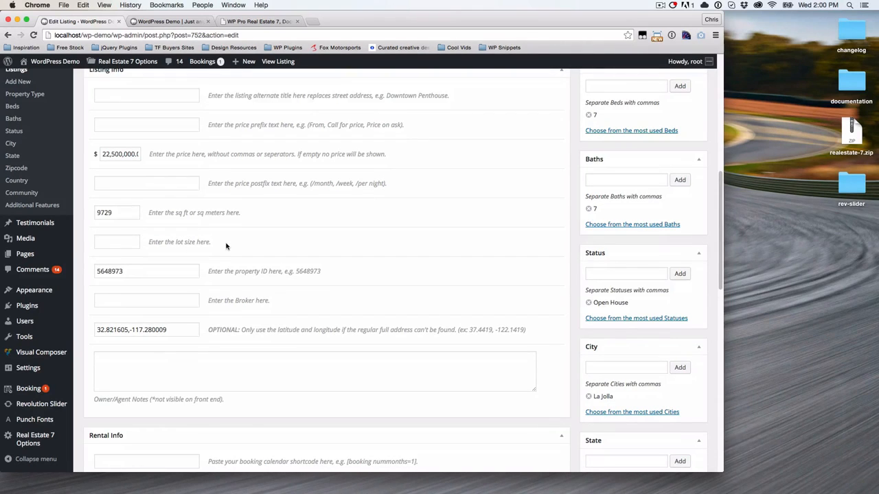
pyautogui.scroll(-1, 194, 268)
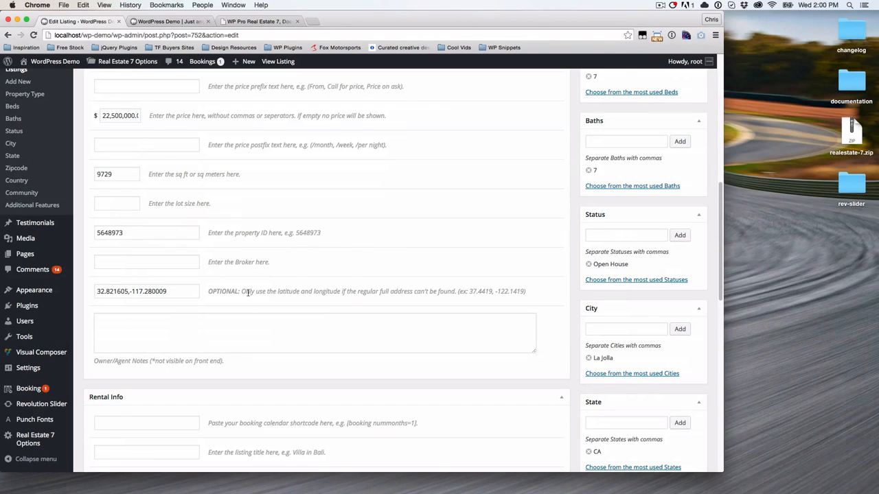
pyautogui.scroll(-1, 253, 307)
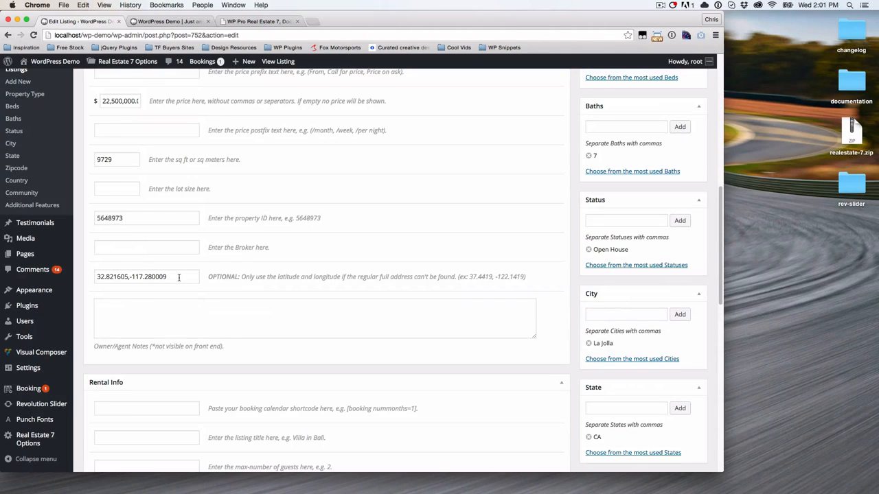
pyautogui.scroll(-2, 178, 340)
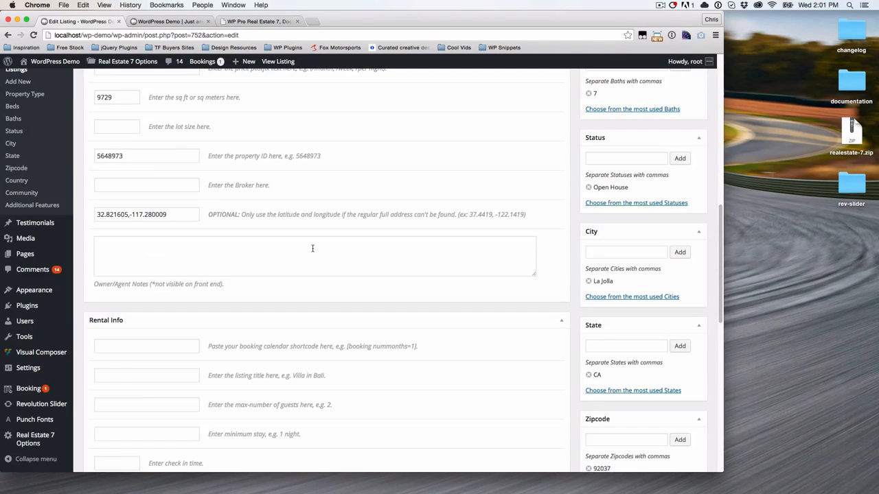
pyautogui.scroll(-5, 313, 252)
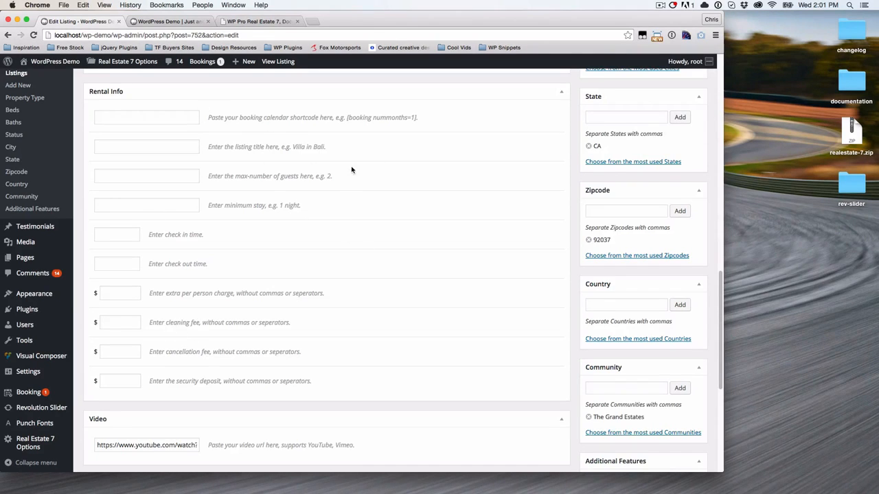
# - Insert a [booking nummonths=1] shortcode into the description via the Booking calendar button, then cut it
pyautogui.scroll(-1, 386, 245)
pyautogui.click(182, 118)
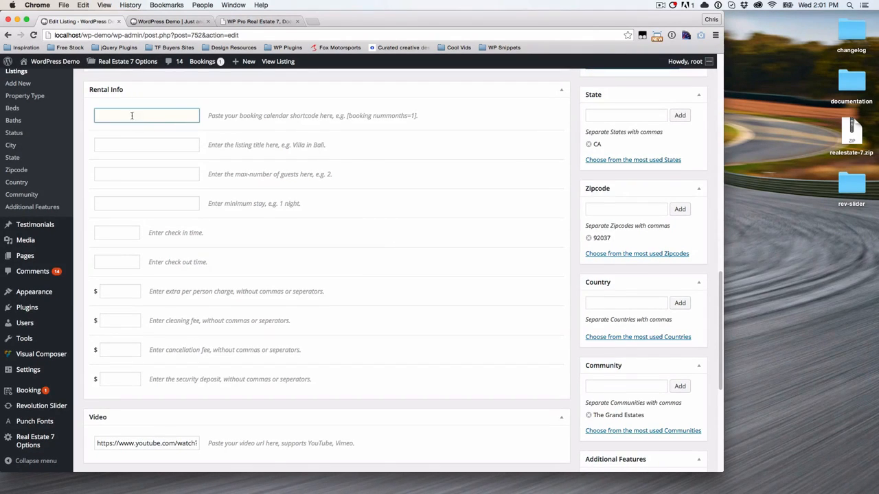
pyautogui.scroll(5, 241, 148)
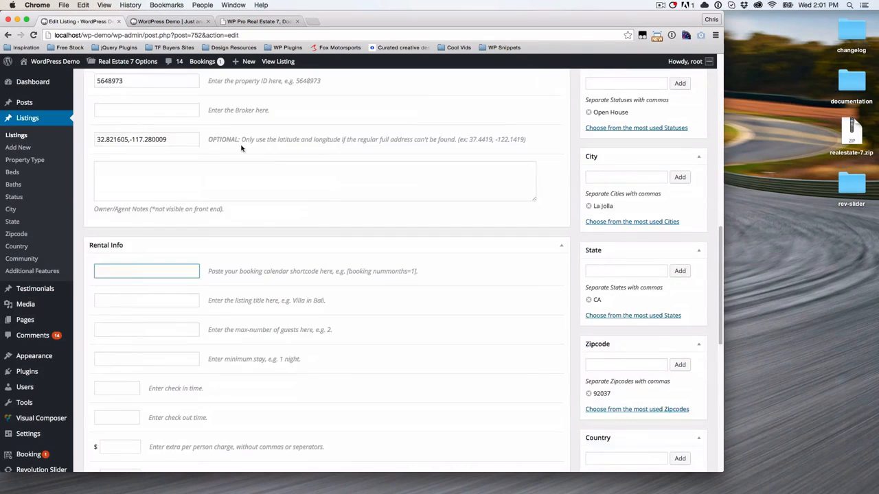
pyautogui.scroll(15, 241, 147)
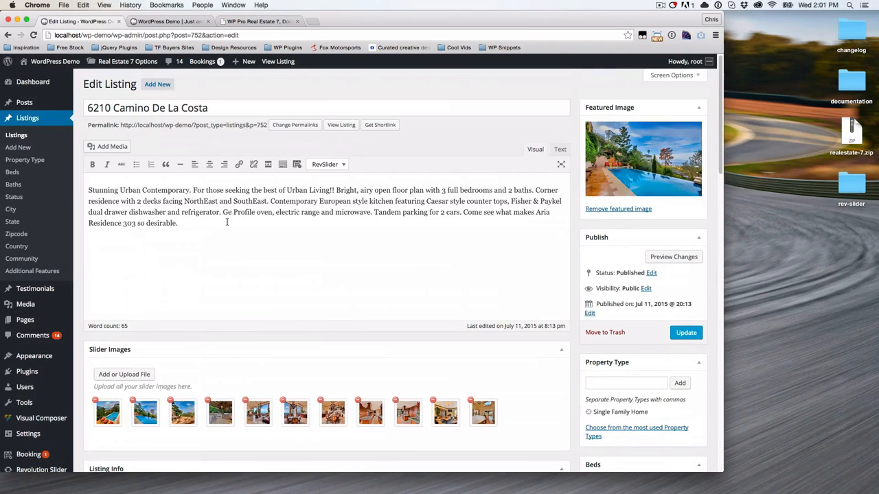
pyautogui.click(298, 164)
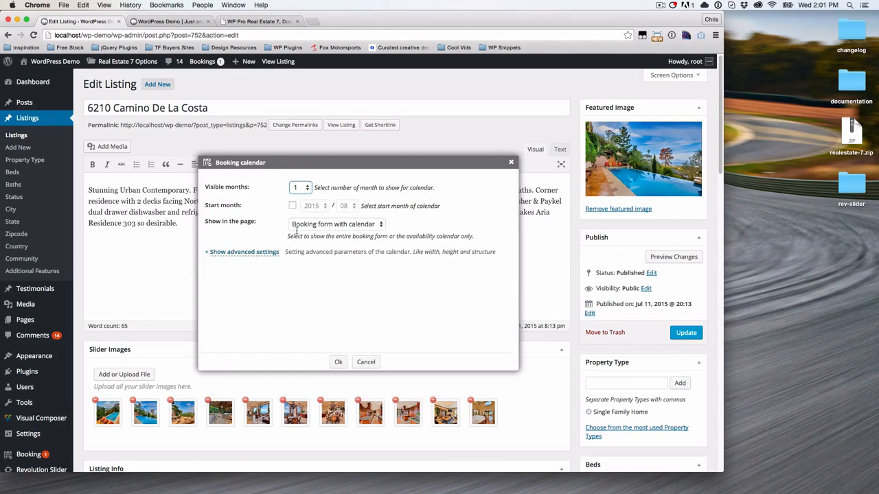
pyautogui.click(339, 363)
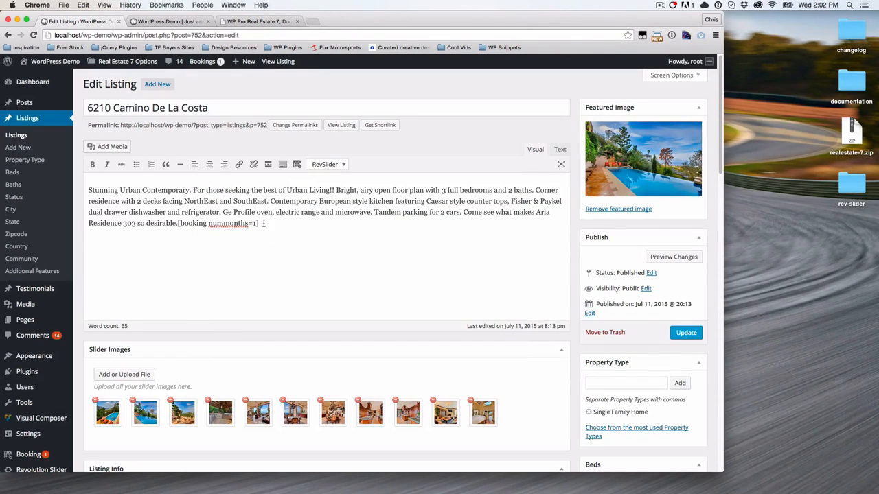
pyautogui.moveTo(263, 223); pyautogui.dragTo(177, 225)
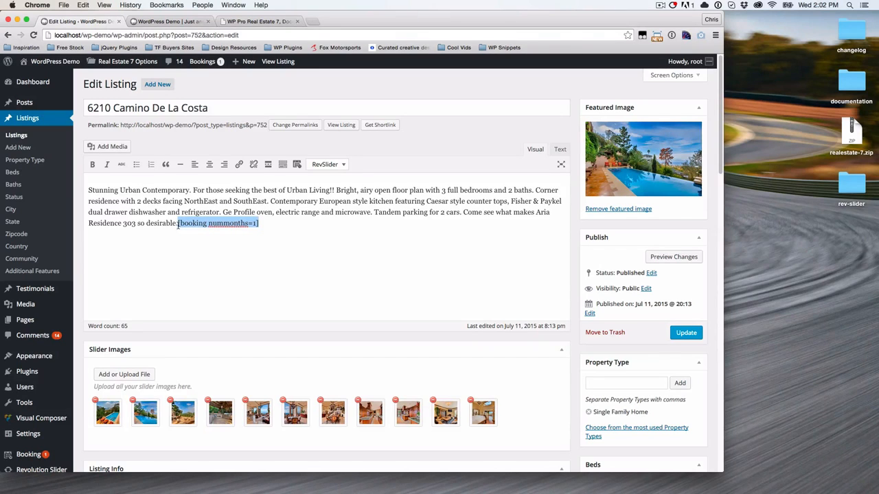
pyautogui.press('super+x')
# - Paste [booking nummonths=1] into the Rental Info booking calendar shortcode field
pyautogui.scroll(-5, 338, 323)
pyautogui.scroll(-8, 340, 324)
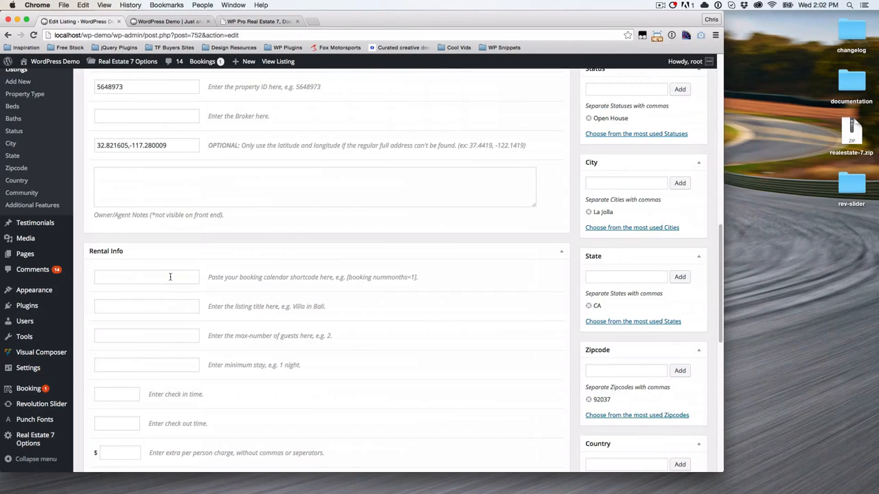
pyautogui.click(171, 277)
pyautogui.press('super+v')
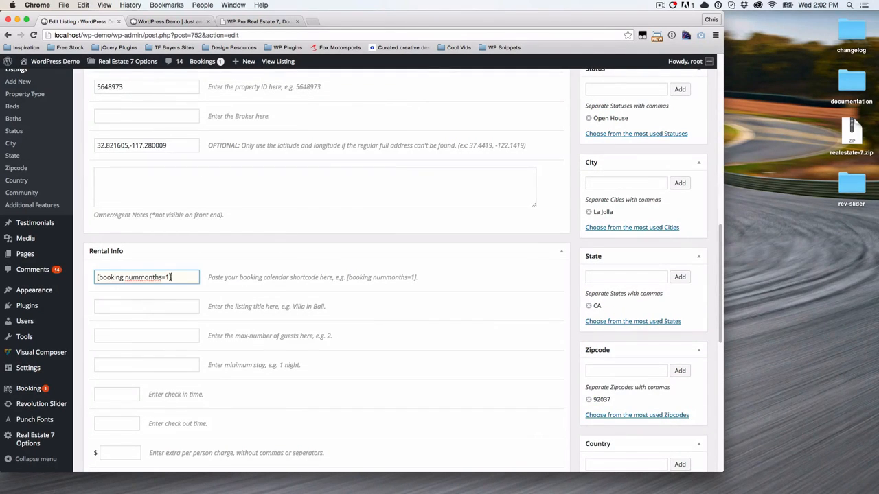
pyautogui.click(303, 239)
pyautogui.scroll(-3, 353, 257)
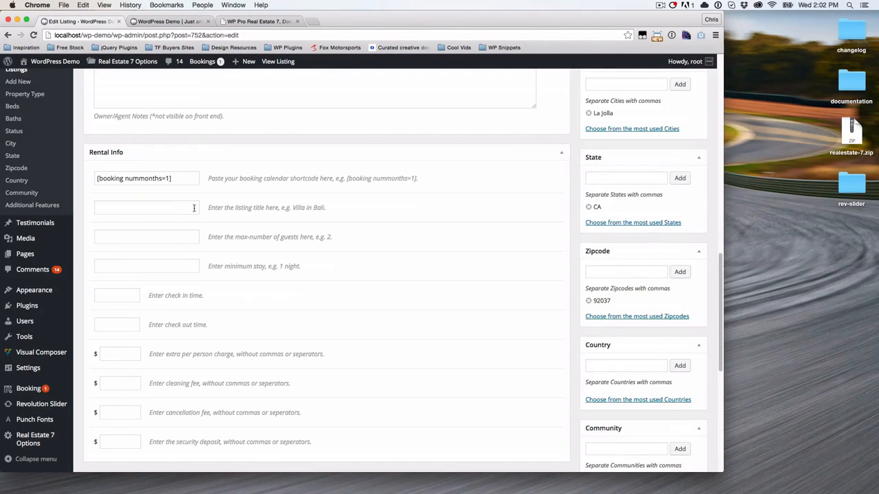
pyautogui.scroll(-1, 193, 230)
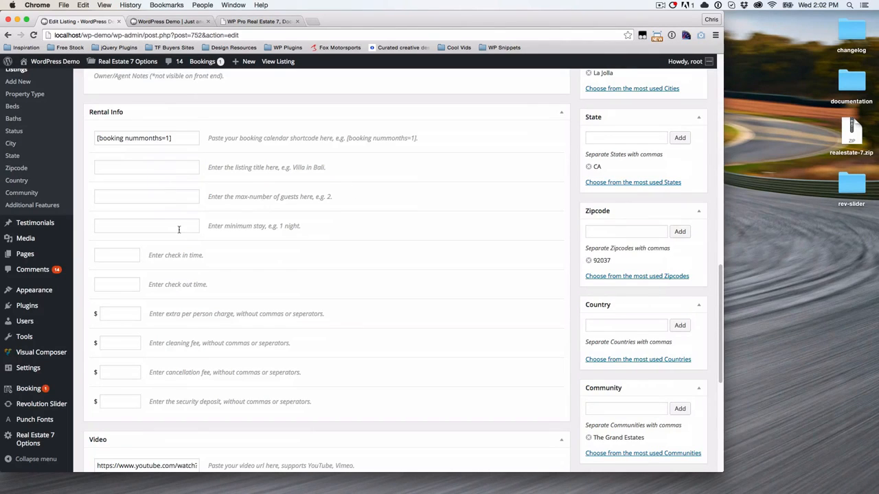
pyautogui.click(131, 254)
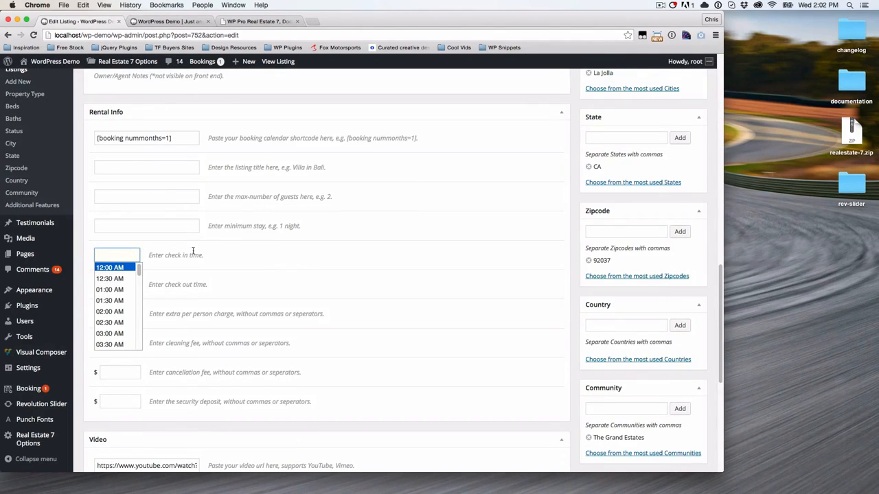
pyautogui.click(224, 253)
pyautogui.click(139, 281)
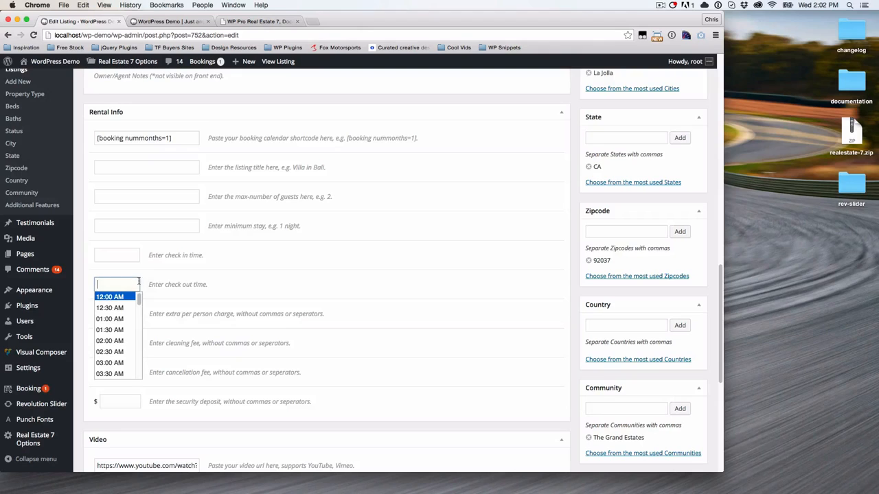
pyautogui.click(199, 283)
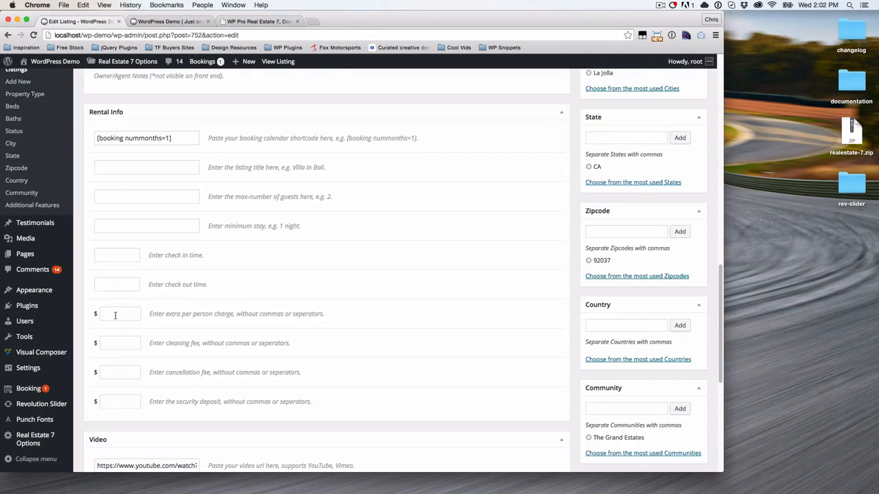
pyautogui.scroll(-1, 136, 336)
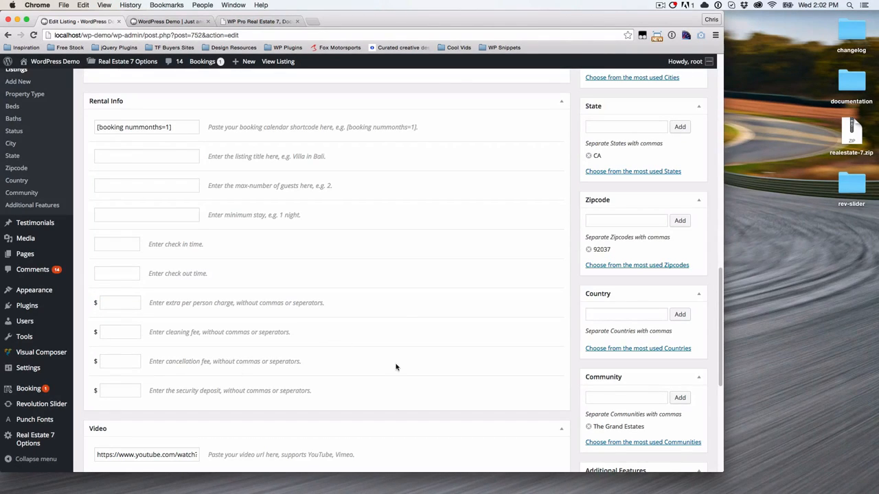
pyautogui.scroll(-1, 393, 366)
pyautogui.scroll(-5, 400, 315)
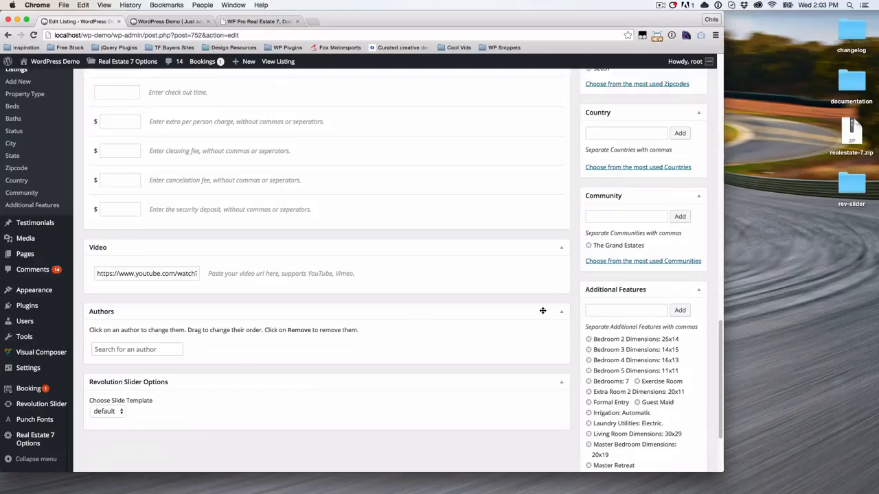
pyautogui.click(148, 353)
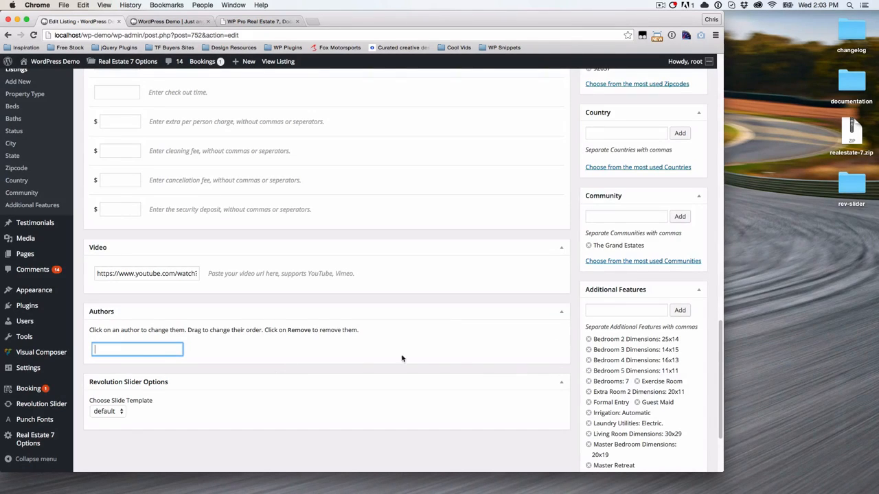
pyautogui.click(579, 299)
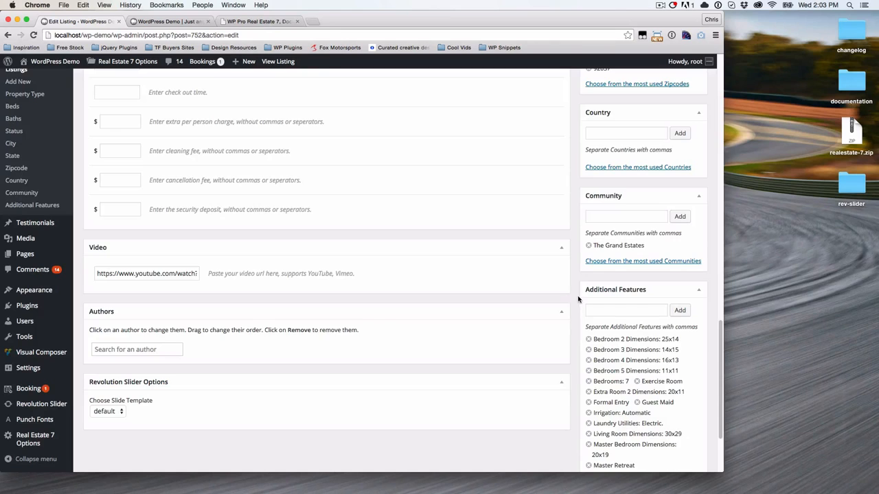
pyautogui.scroll(15, 579, 299)
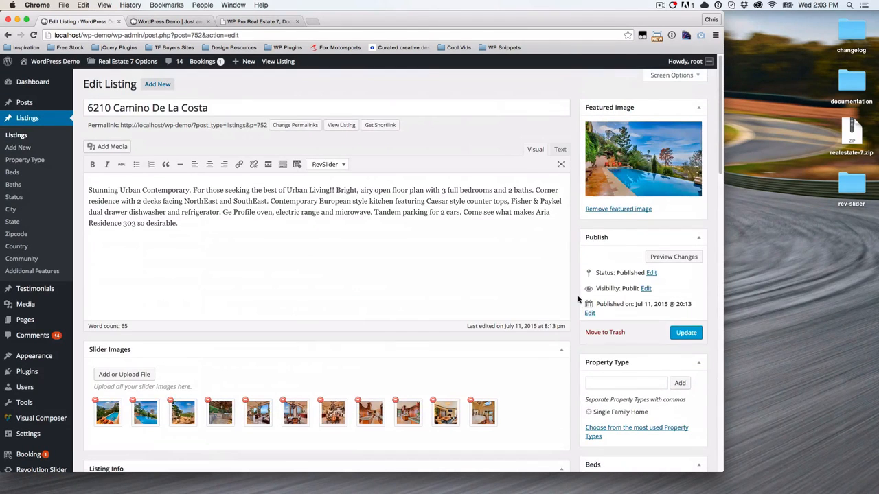